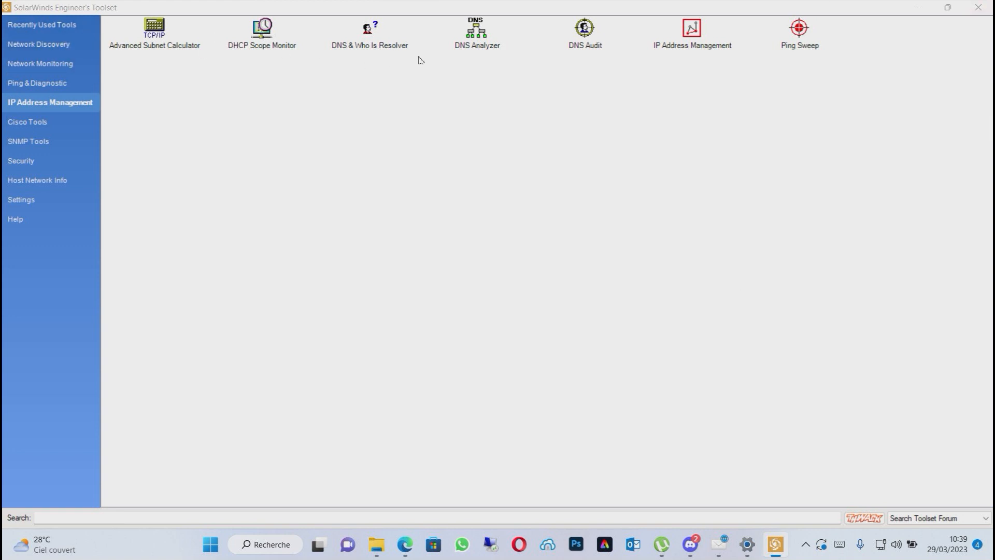
Review the tools offered in the Network Discovery, Network Monitoring, Ping & Diagnostic, IP Address Management and Cisco Tools categories.
{"action": "left_click", "coordinate": [52, 47]}
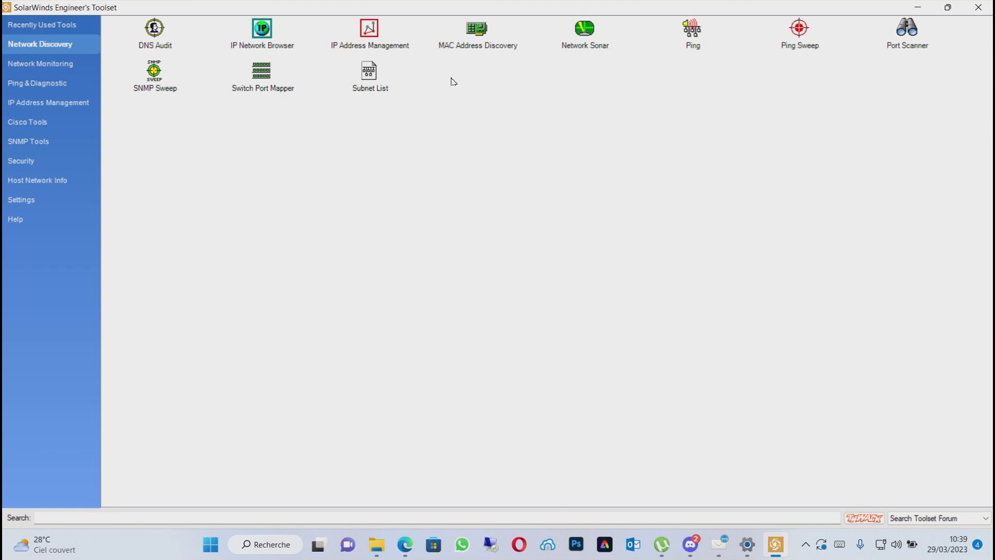
{"action": "left_click", "coordinate": [71, 66]}
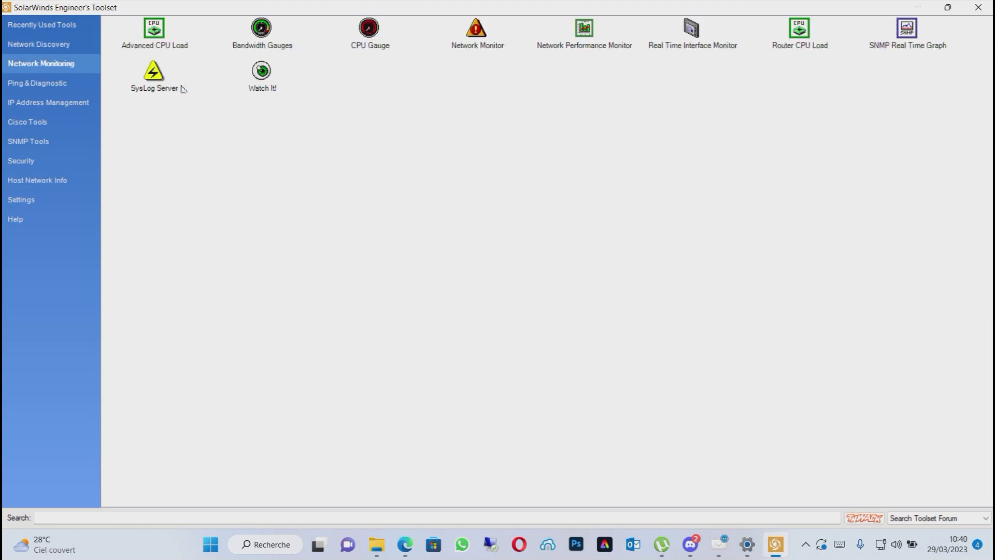
{"action": "left_click", "coordinate": [50, 86]}
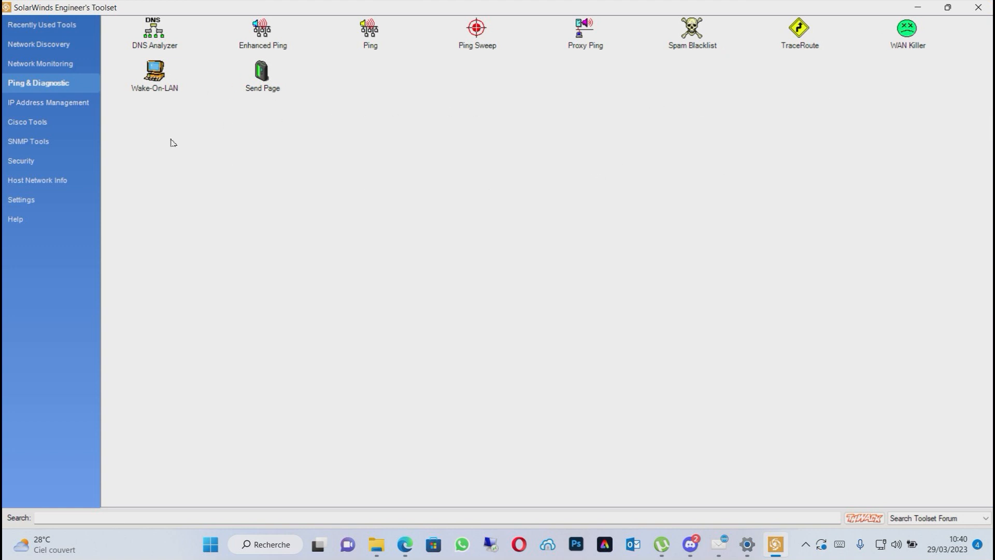
{"action": "left_click", "coordinate": [76, 106]}
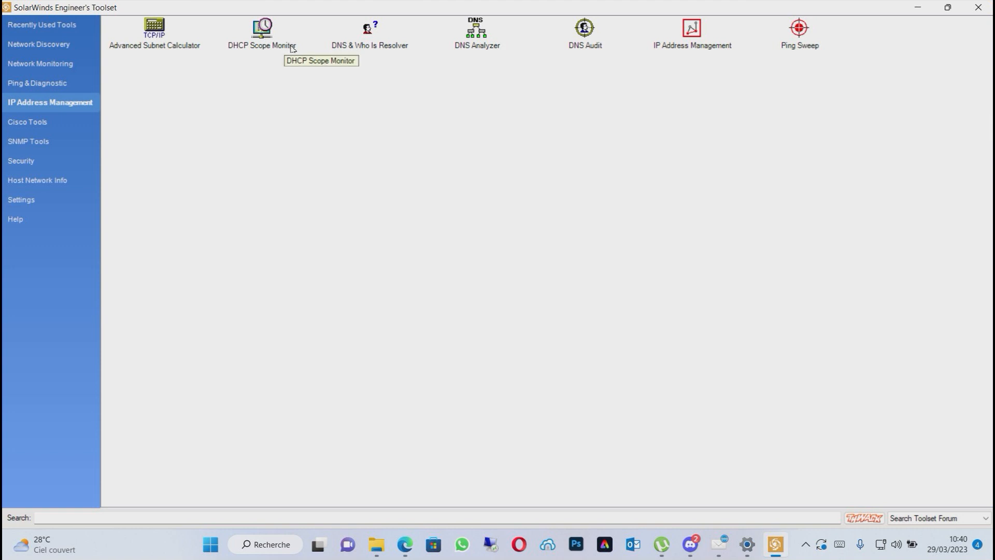
{"action": "left_click", "coordinate": [29, 123]}
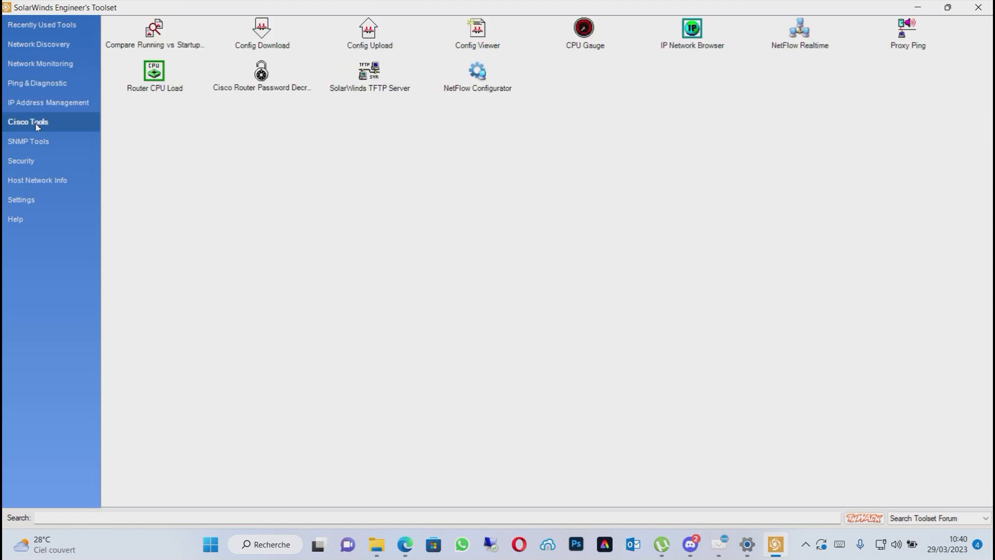
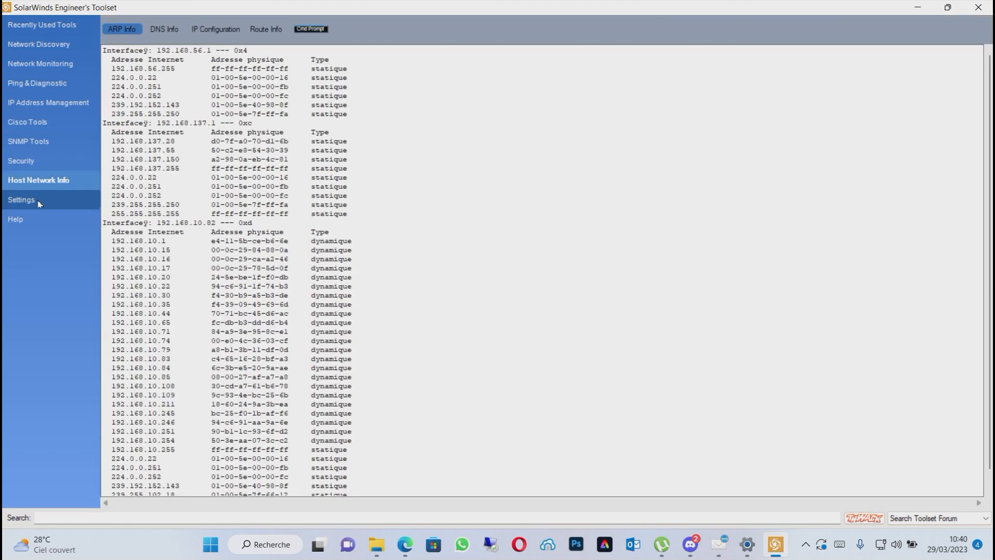
Check the launchpad's general settings, then launch the IP Address Management tool from the Network Discovery category.
{"action": "left_click", "coordinate": [38, 203]}
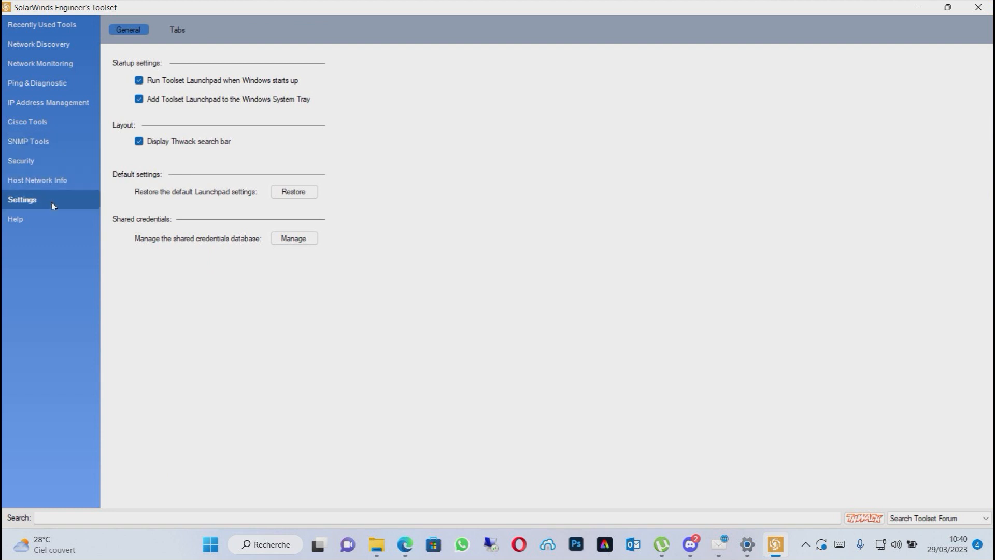
{"action": "left_click", "coordinate": [38, 49]}
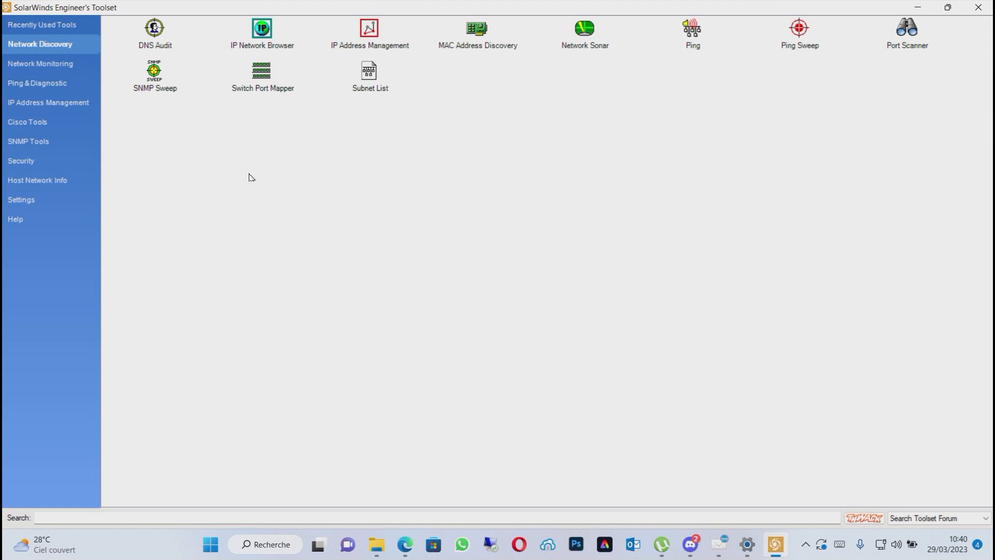
{"action": "left_click", "coordinate": [370, 35]}
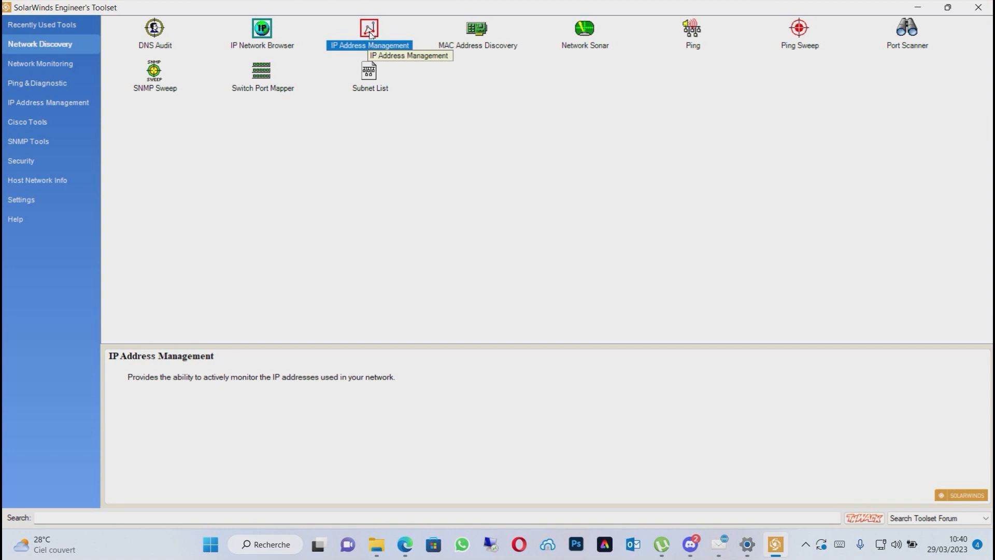
{"action": "double_click", "coordinate": [370, 34]}
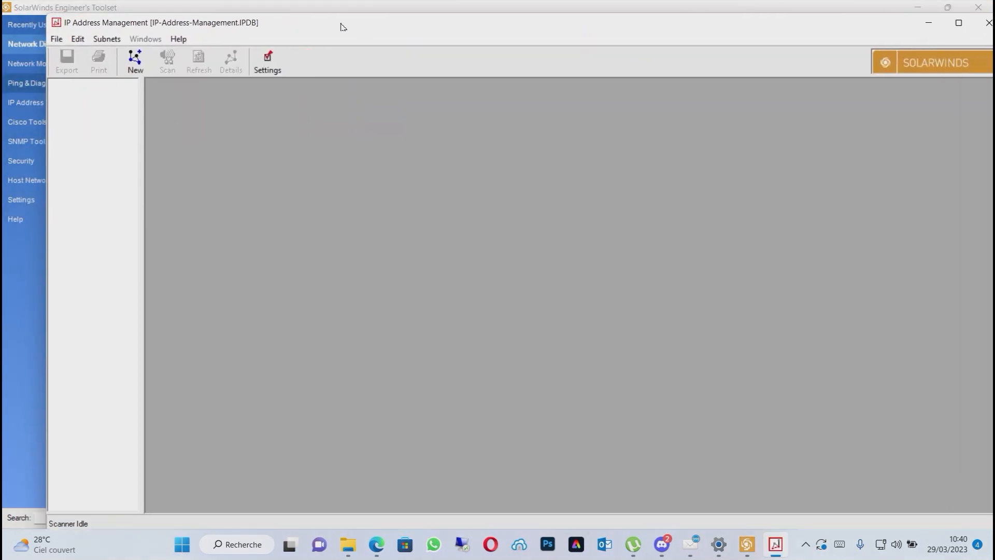
{"action": "left_click_drag", "start_coordinate": [343, 26], "coordinate": [295, 32]}
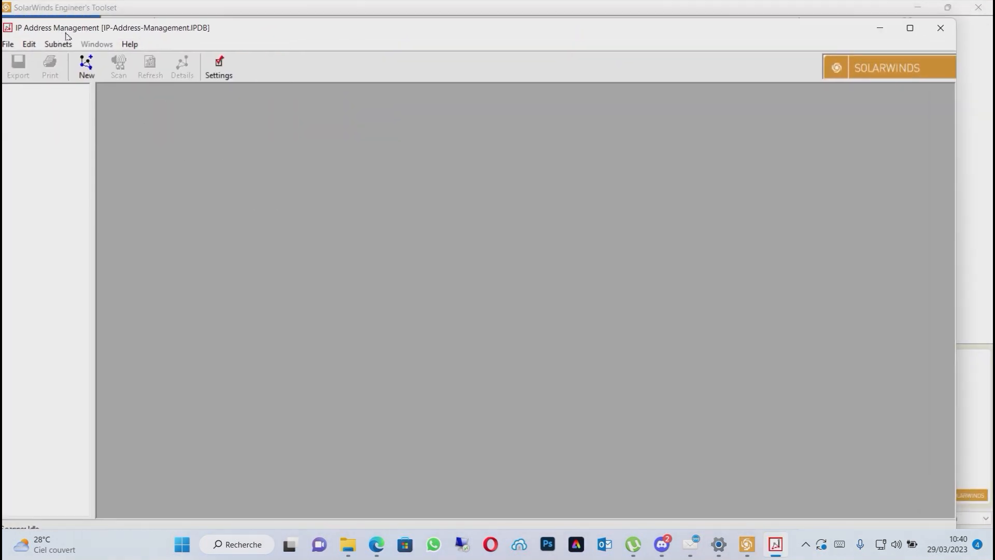
{"action": "left_click_drag", "start_coordinate": [277, 34], "coordinate": [299, 32]}
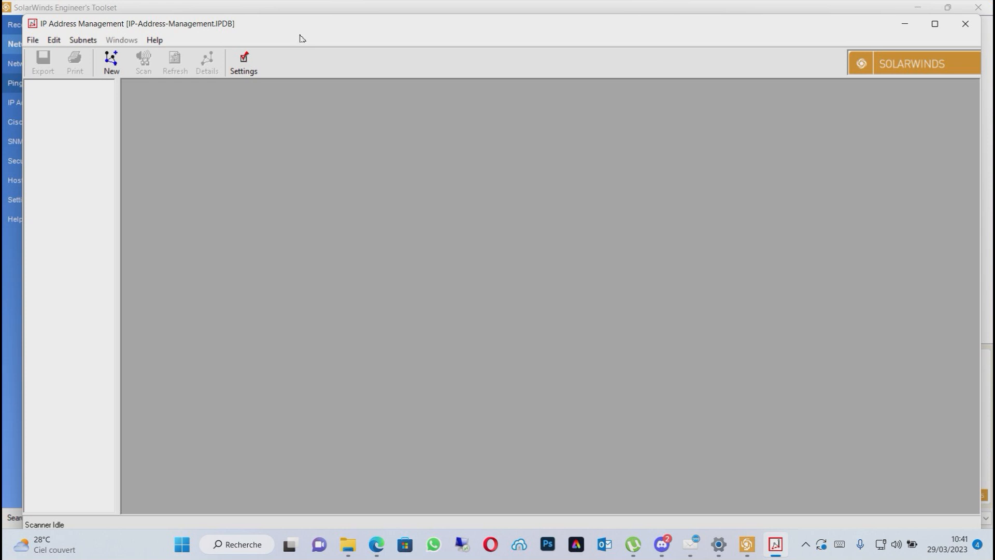
Start a new subnet named monReseau with the subnet address 192.168.10.0.
{"action": "left_click", "coordinate": [108, 66]}
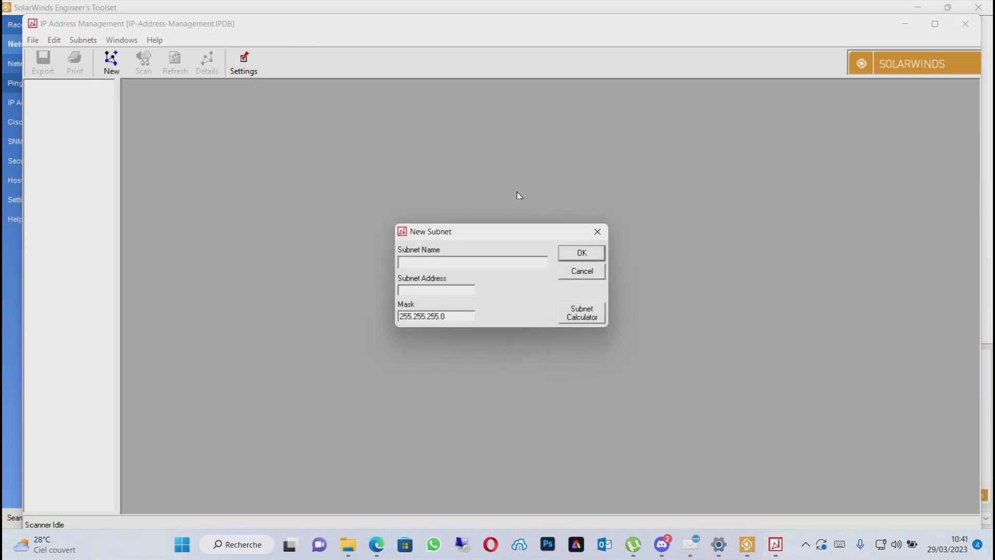
{"action": "left_click", "coordinate": [456, 264]}
{"action": "type", "text": "monReseau"}
{"action": "left_click", "coordinate": [431, 292]}
{"action": "type", "text": "192.168.10.0"}
Create the monReseau subnet with the mask 255.255.255.0 so that its addresses are scanned.
{"action": "left_click_drag", "start_coordinate": [454, 293], "coordinate": [389, 294]}
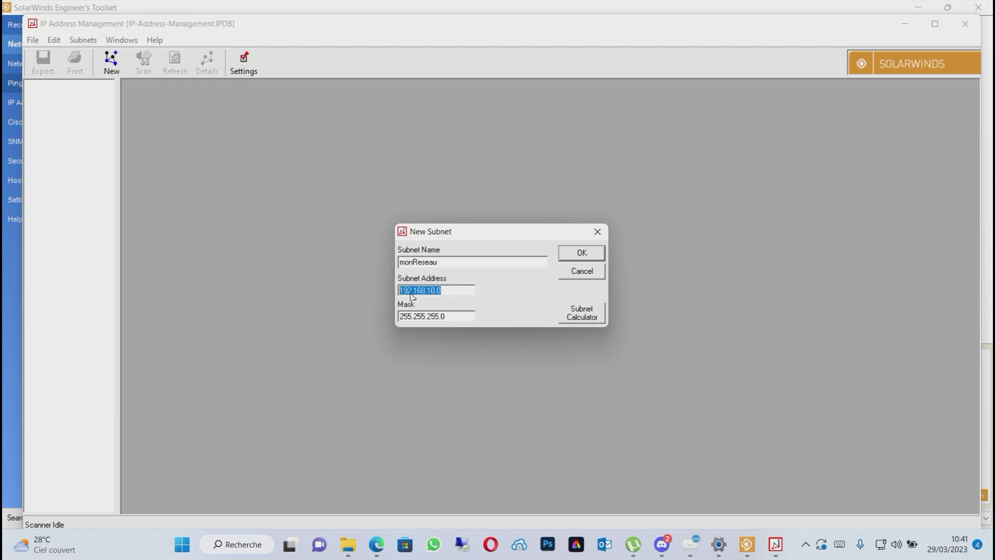
{"action": "left_click", "coordinate": [447, 293]}
{"action": "double_click", "coordinate": [446, 294]}
{"action": "left_click", "coordinate": [447, 319]}
{"action": "left_click_drag", "start_coordinate": [447, 318], "coordinate": [397, 318]}
{"action": "left_click", "coordinate": [412, 318]}
{"action": "left_click_drag", "start_coordinate": [411, 320], "coordinate": [398, 319]}
{"action": "left_click", "coordinate": [568, 255]}
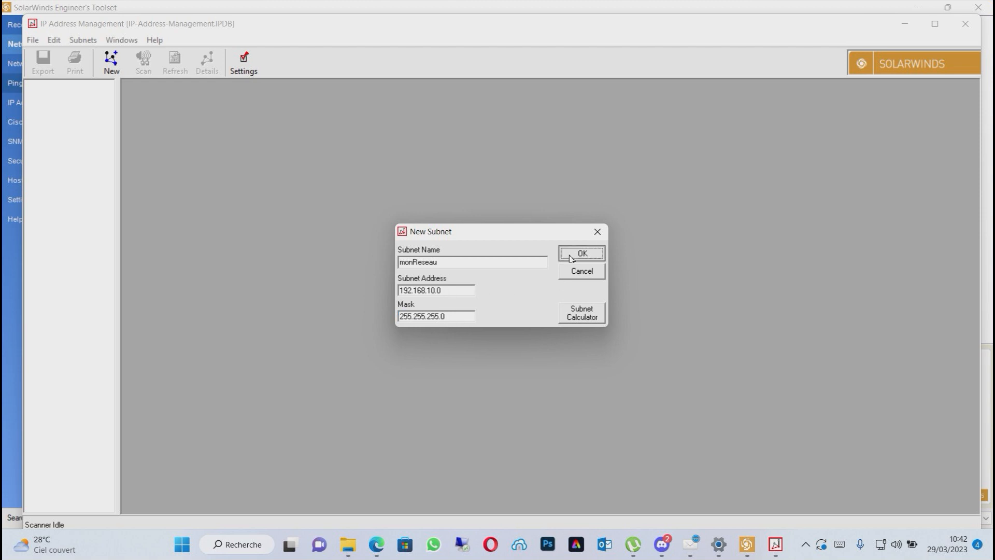
{"action": "left_click", "coordinate": [806, 91]}
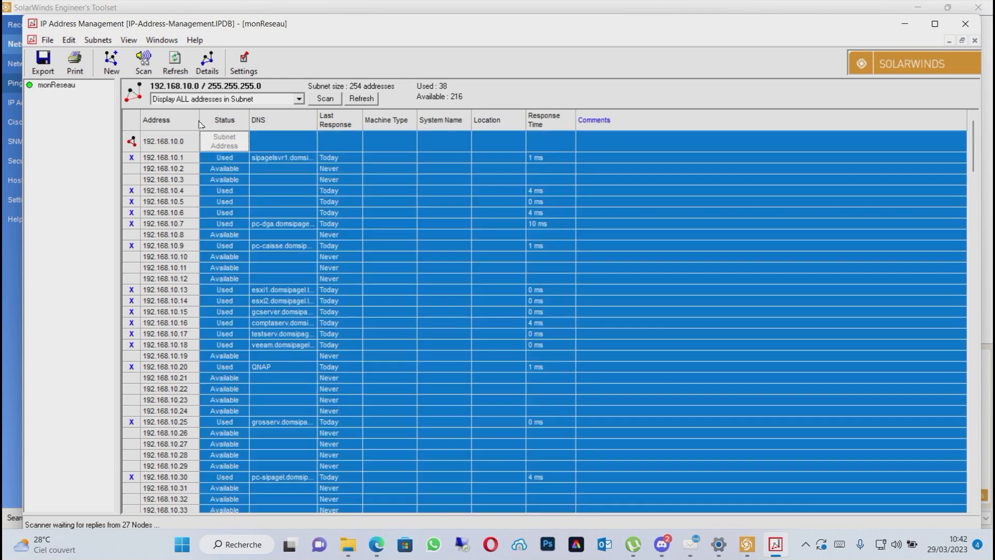
Widen the Address column of the subnet's address list and check the status of the first addresses.
{"action": "left_click", "coordinate": [207, 126]}
{"action": "left_click", "coordinate": [234, 172]}
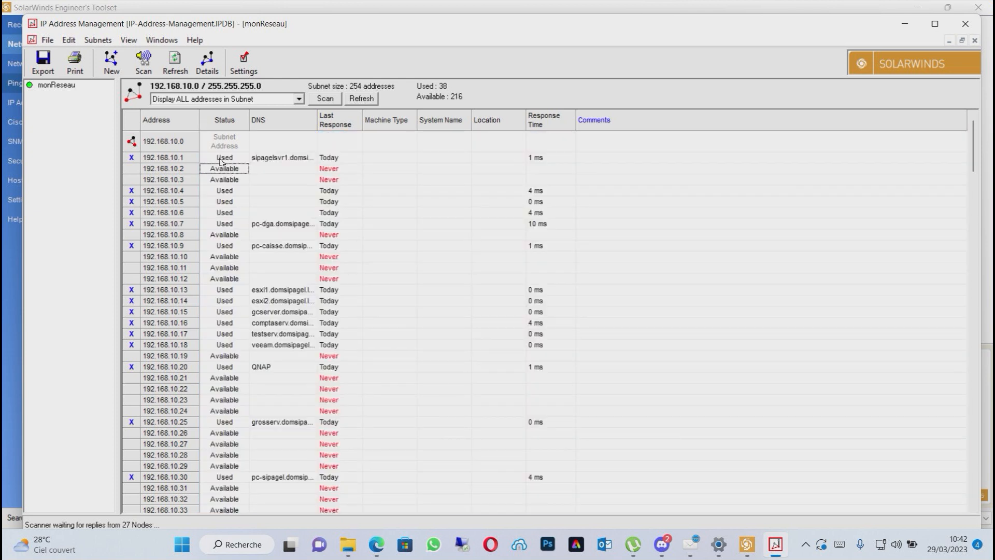
{"action": "left_click_drag", "start_coordinate": [200, 122], "coordinate": [225, 123]}
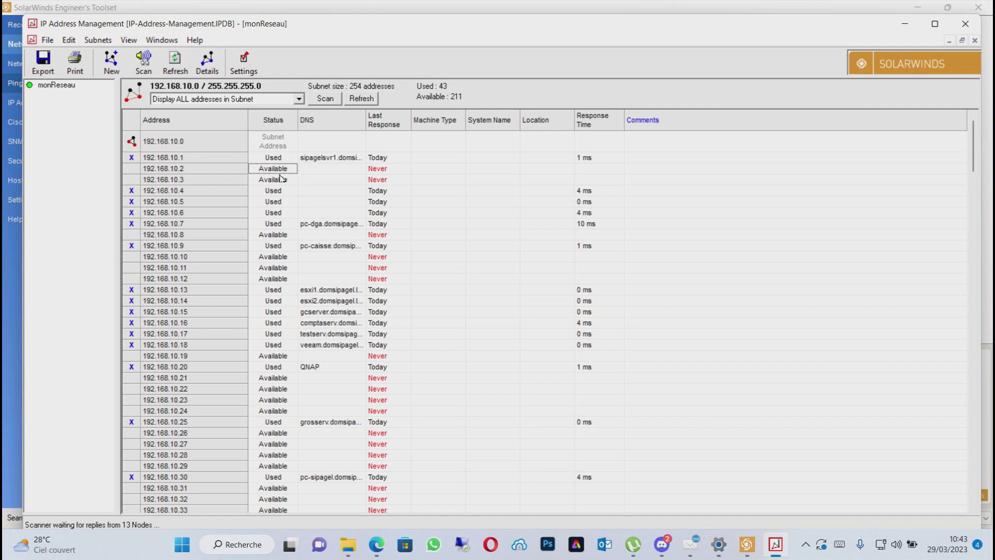
{"action": "left_click", "coordinate": [275, 200]}
{"action": "left_click", "coordinate": [280, 213]}
Examine the DNS names of the used addresses 192.168.10.13 to 192.168.10.18.
{"action": "left_click", "coordinate": [327, 129]}
{"action": "left_click", "coordinate": [454, 302]}
{"action": "left_click", "coordinate": [336, 291]}
{"action": "left_click", "coordinate": [340, 302]}
{"action": "left_click", "coordinate": [343, 323]}
{"action": "left_click", "coordinate": [342, 312]}
{"action": "left_click", "coordinate": [340, 291]}
{"action": "left_click", "coordinate": [338, 313]}
{"action": "left_click", "coordinate": [338, 346]}
{"action": "left_click", "coordinate": [338, 313]}
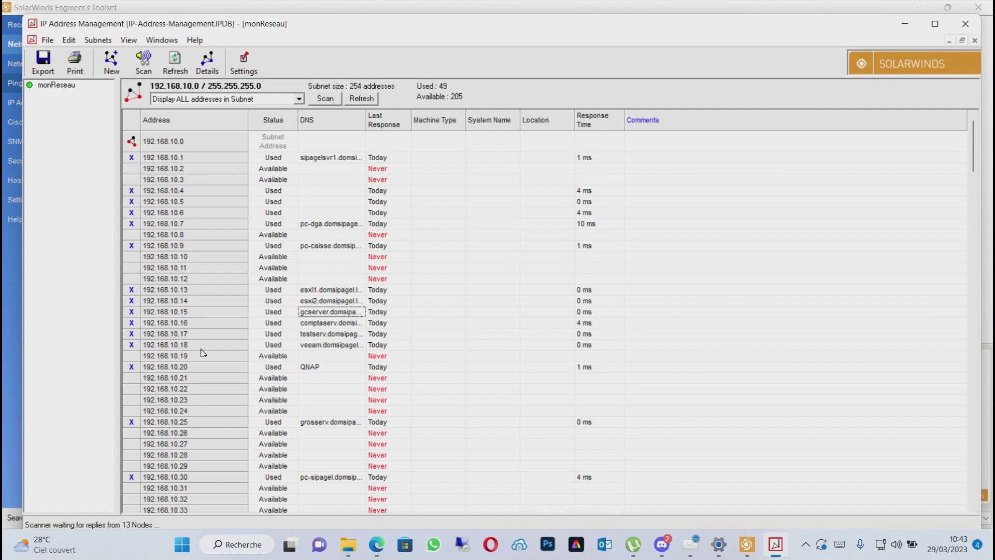
Examine the last response and response time of the addresses in the first part of the subnet.
{"action": "scroll", "coordinate": [217, 316], "scroll_direction": "down", "scroll_amount": 16}
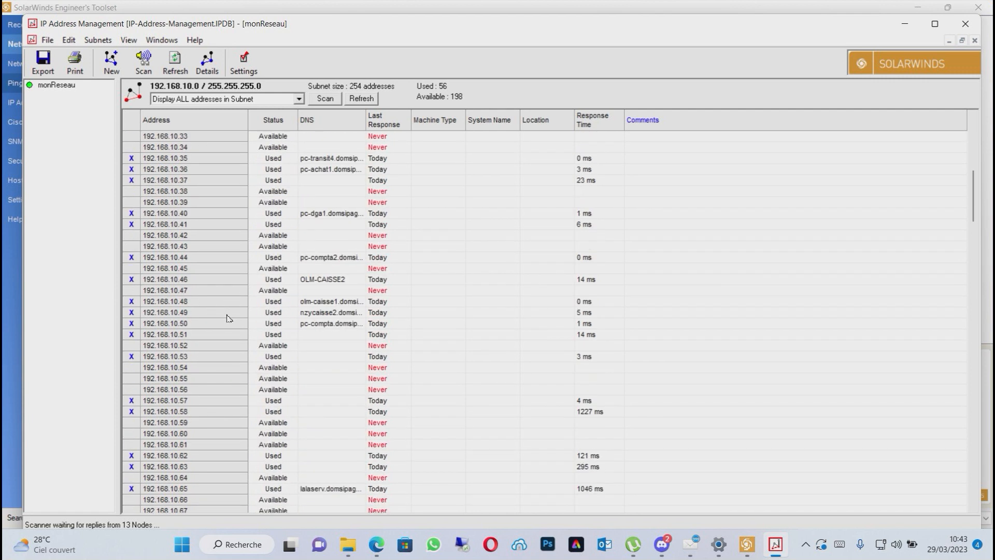
{"action": "scroll", "coordinate": [227, 318], "scroll_direction": "down", "scroll_amount": 4}
{"action": "scroll", "coordinate": [234, 318], "scroll_direction": "up", "scroll_amount": 7}
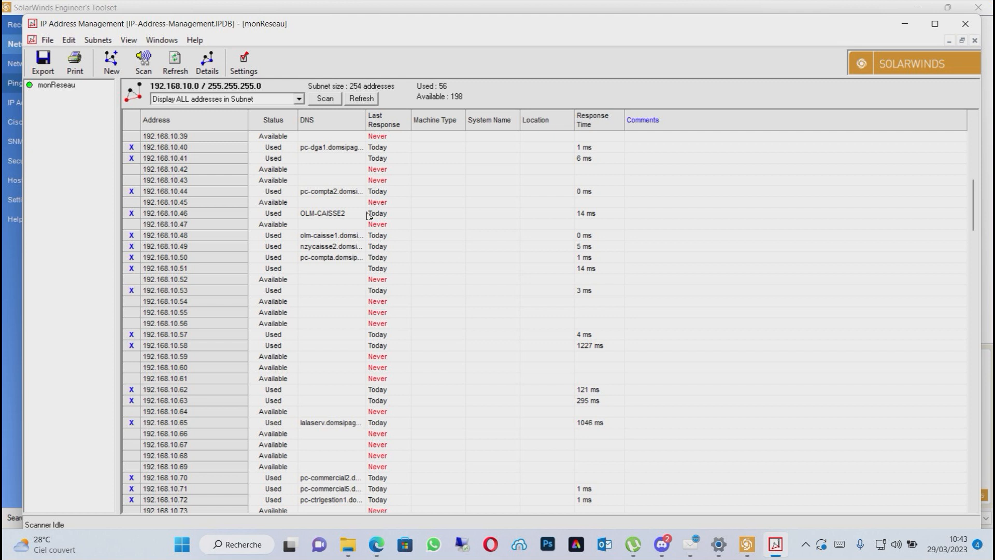
{"action": "scroll", "coordinate": [387, 324], "scroll_direction": "up", "scroll_amount": 4}
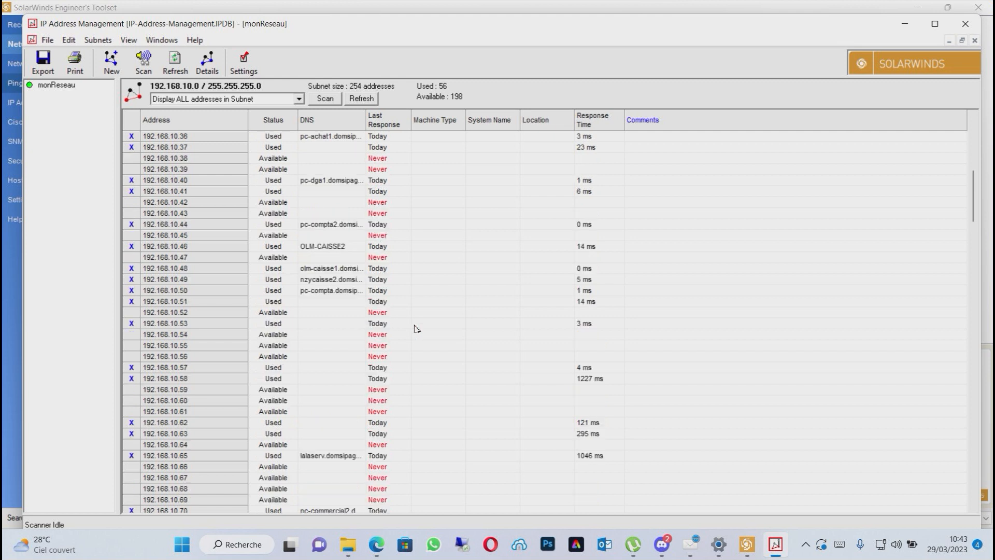
{"action": "scroll", "coordinate": [595, 370], "scroll_direction": "up", "scroll_amount": 9}
{"action": "scroll", "coordinate": [595, 367], "scroll_direction": "down", "scroll_amount": 13}
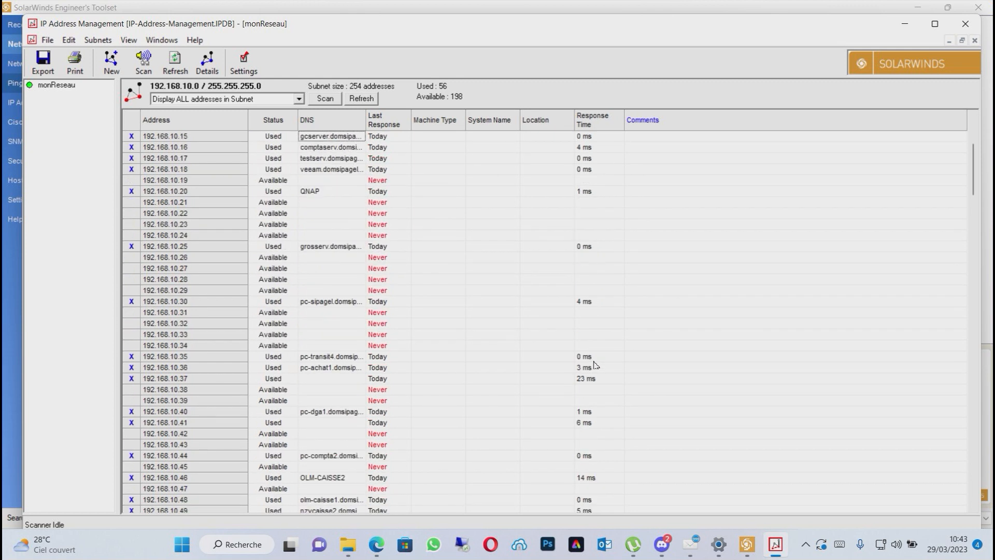
{"action": "left_click", "coordinate": [597, 355]}
{"action": "scroll", "coordinate": [600, 354], "scroll_direction": "down", "scroll_amount": 20}
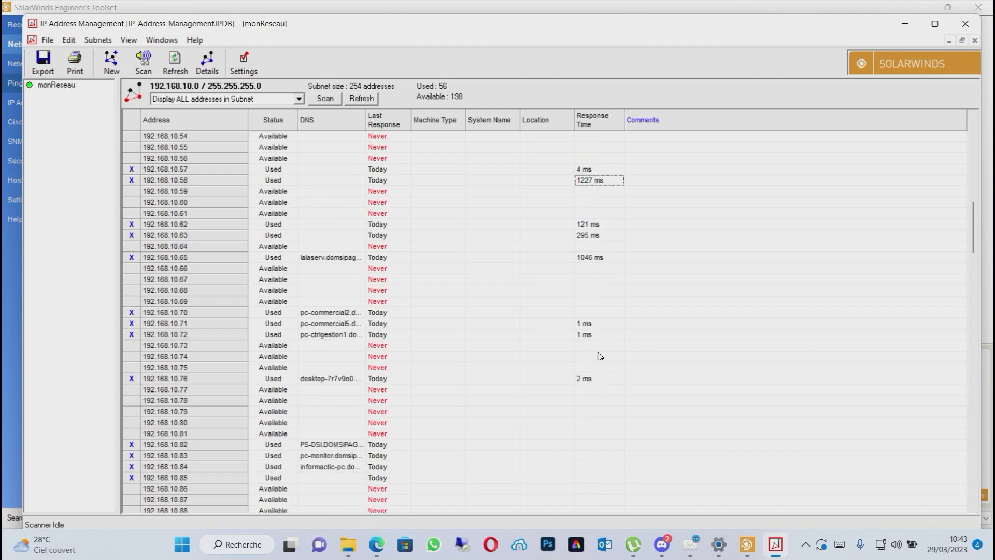
Look through the higher addresses of the subnet to compare which are used and which are available.
{"action": "scroll", "coordinate": [210, 442], "scroll_direction": "down", "scroll_amount": 20}
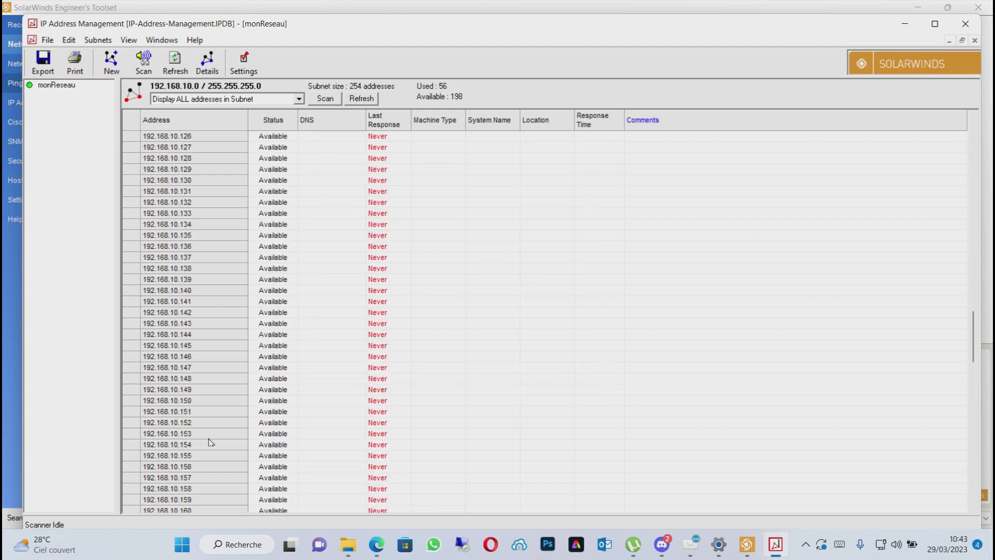
{"action": "scroll", "coordinate": [212, 445], "scroll_direction": "up", "scroll_amount": 20}
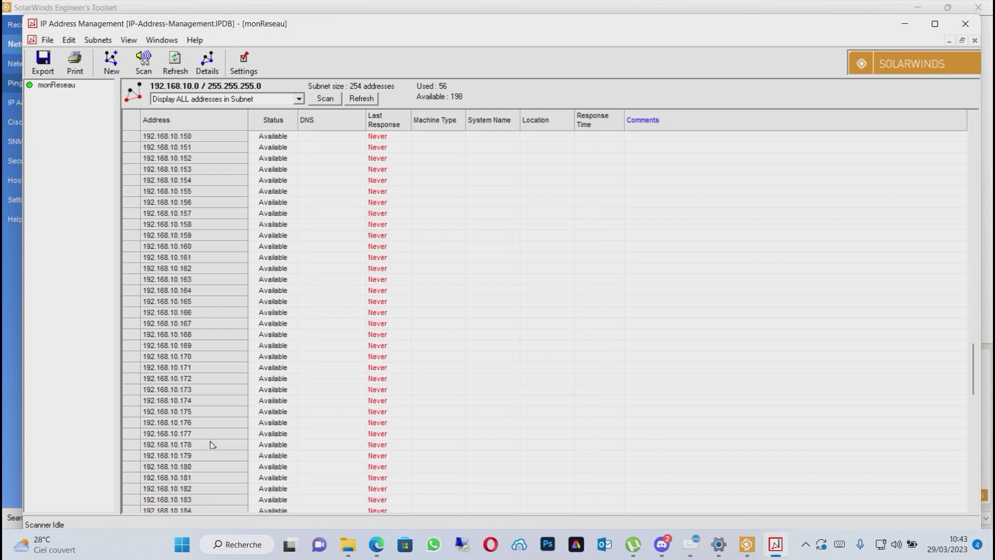
{"action": "scroll", "coordinate": [215, 443], "scroll_direction": "up", "scroll_amount": 1}
{"action": "scroll", "coordinate": [216, 443], "scroll_direction": "down", "scroll_amount": 4}
{"action": "scroll", "coordinate": [216, 443], "scroll_direction": "up", "scroll_amount": 4}
{"action": "scroll", "coordinate": [216, 442], "scroll_direction": "down", "scroll_amount": 3}
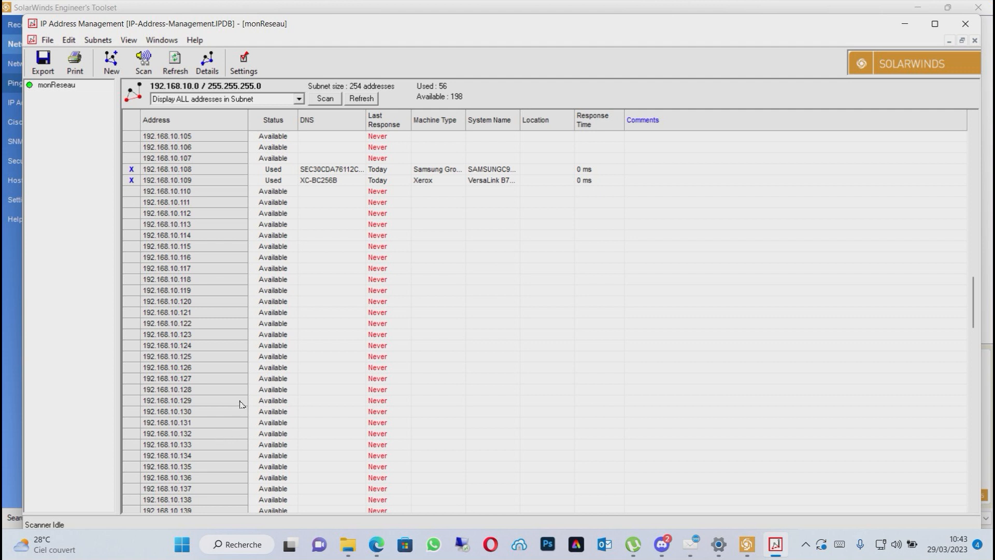
{"action": "scroll", "coordinate": [244, 401], "scroll_direction": "up", "scroll_amount": 20}
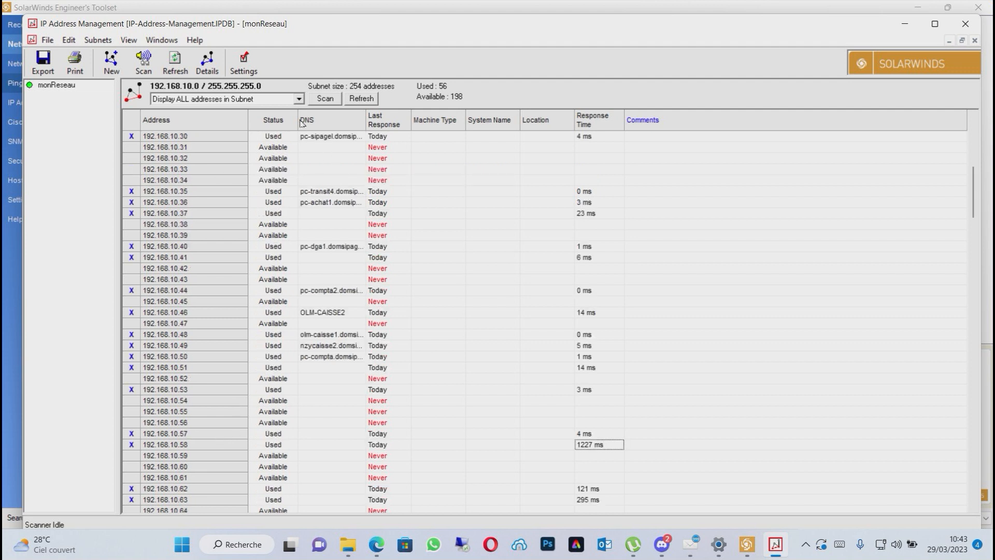
Limit the address list to used addresses only and look through them.
{"action": "left_click", "coordinate": [299, 99]}
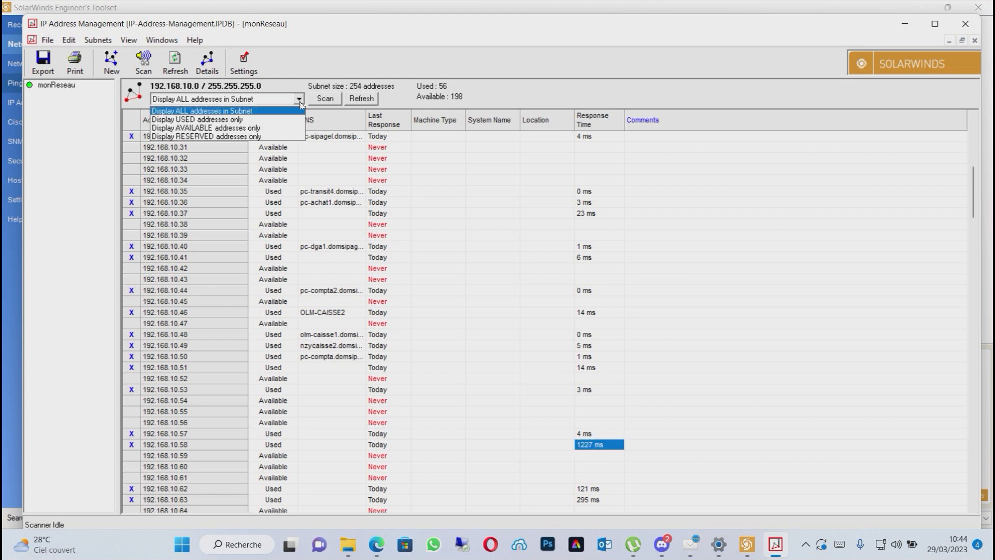
{"action": "left_click", "coordinate": [258, 121]}
{"action": "scroll", "coordinate": [347, 249], "scroll_direction": "down", "scroll_amount": 7}
{"action": "scroll", "coordinate": [352, 275], "scroll_direction": "up", "scroll_amount": 4}
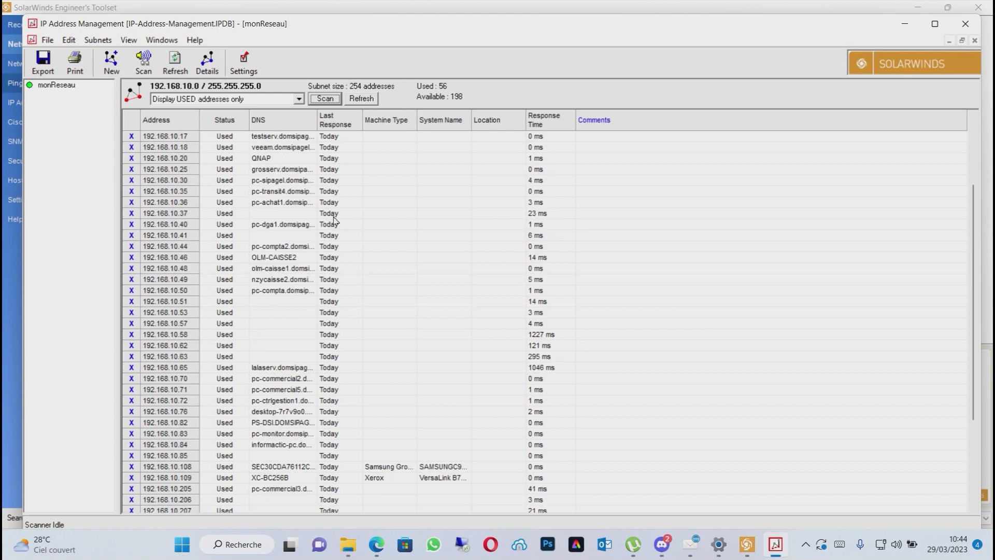
Limit the address list to available addresses only and look through it from start to end and back.
{"action": "left_click", "coordinate": [300, 99]}
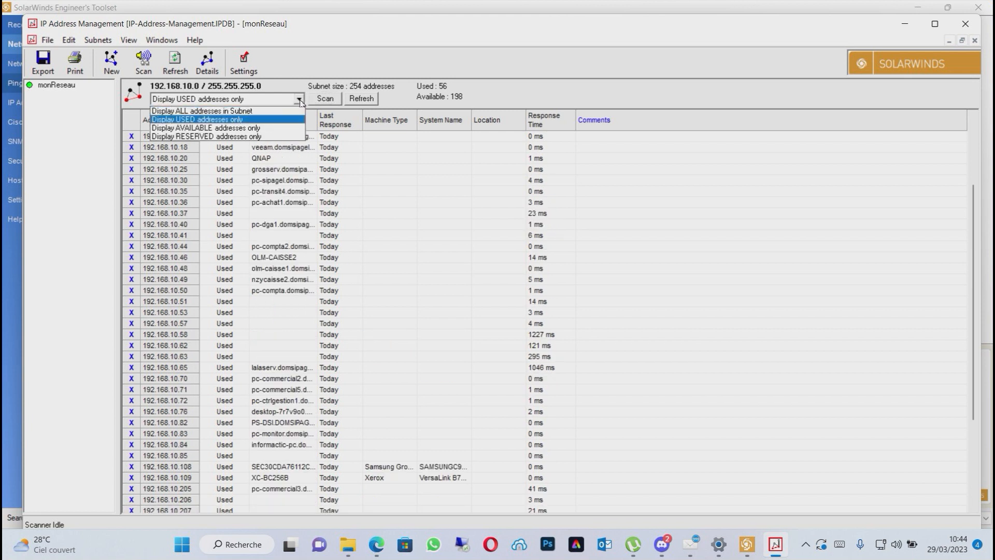
{"action": "left_click", "coordinate": [262, 130]}
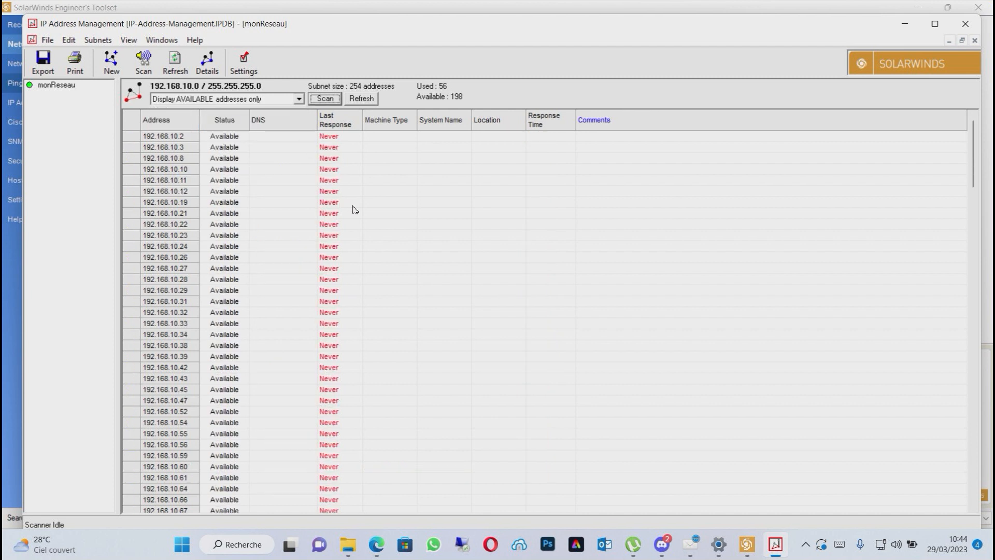
{"action": "scroll", "coordinate": [355, 210], "scroll_direction": "down", "scroll_amount": 20}
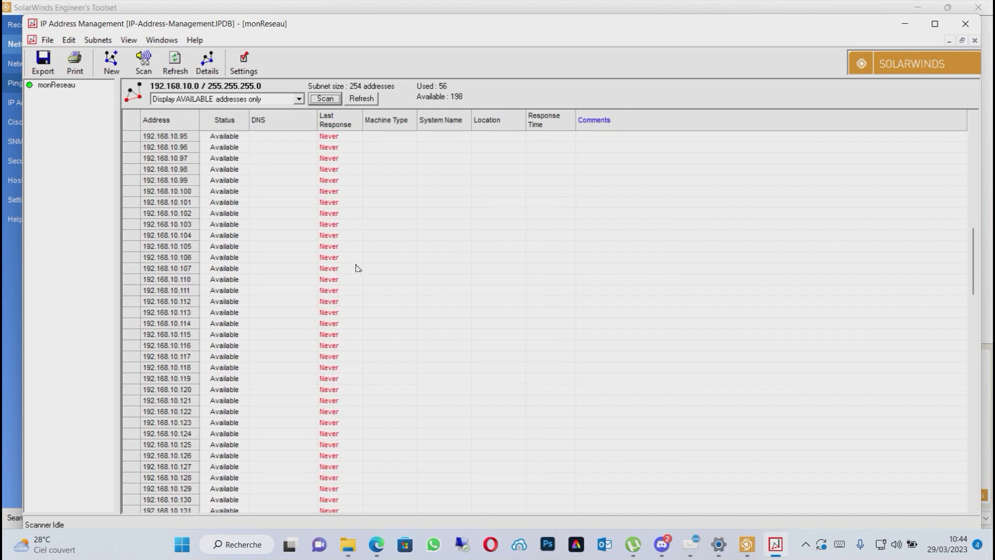
{"action": "scroll", "coordinate": [361, 283], "scroll_direction": "down", "scroll_amount": 20}
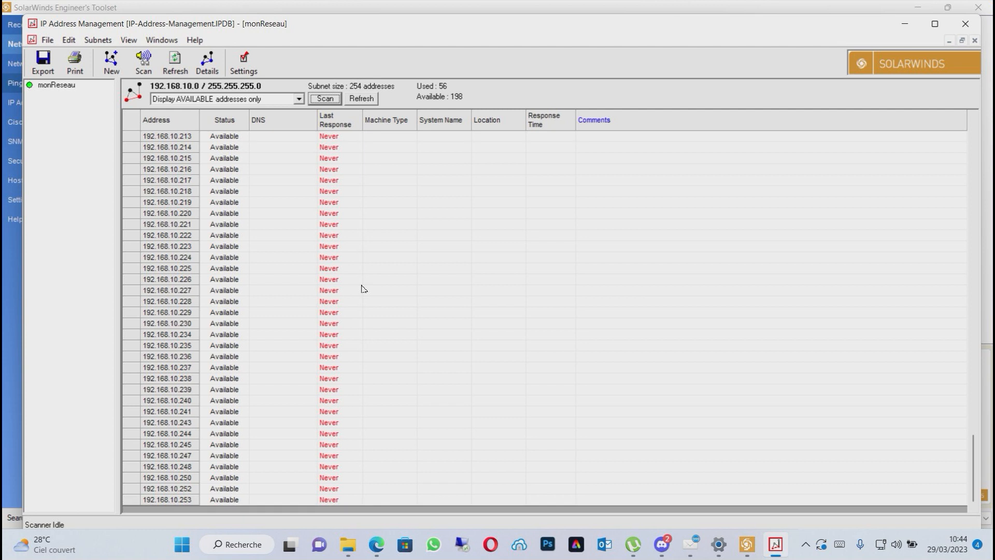
{"action": "scroll", "coordinate": [364, 289], "scroll_direction": "up", "scroll_amount": 5}
{"action": "scroll", "coordinate": [364, 289], "scroll_direction": "up", "scroll_amount": 20}
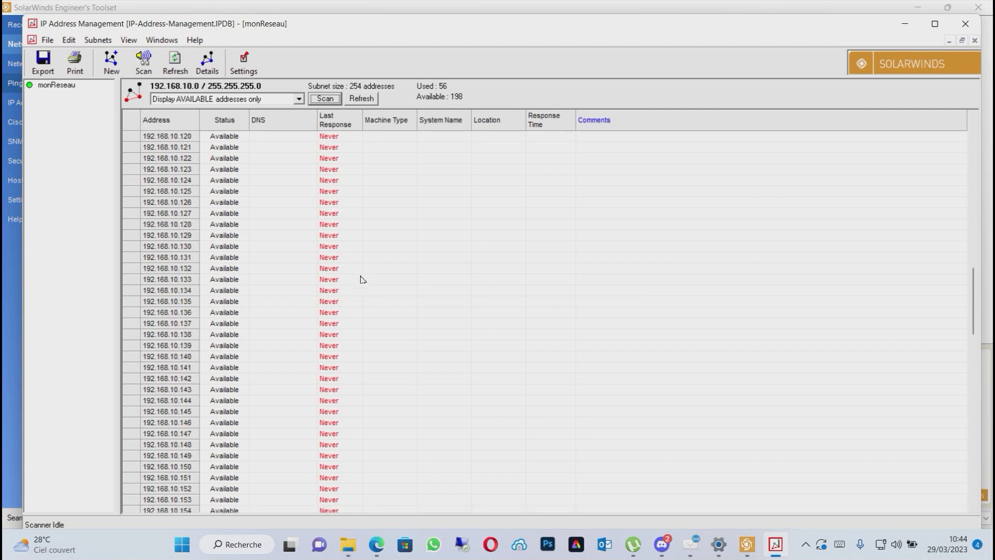
{"action": "scroll", "coordinate": [361, 279], "scroll_direction": "up", "scroll_amount": 16}
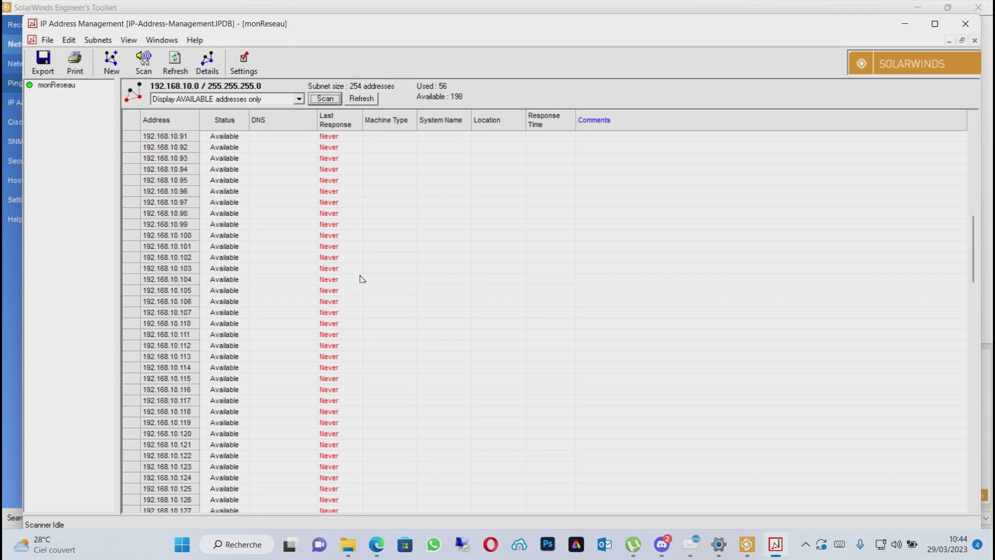
{"action": "scroll", "coordinate": [361, 279], "scroll_direction": "up", "scroll_amount": 4}
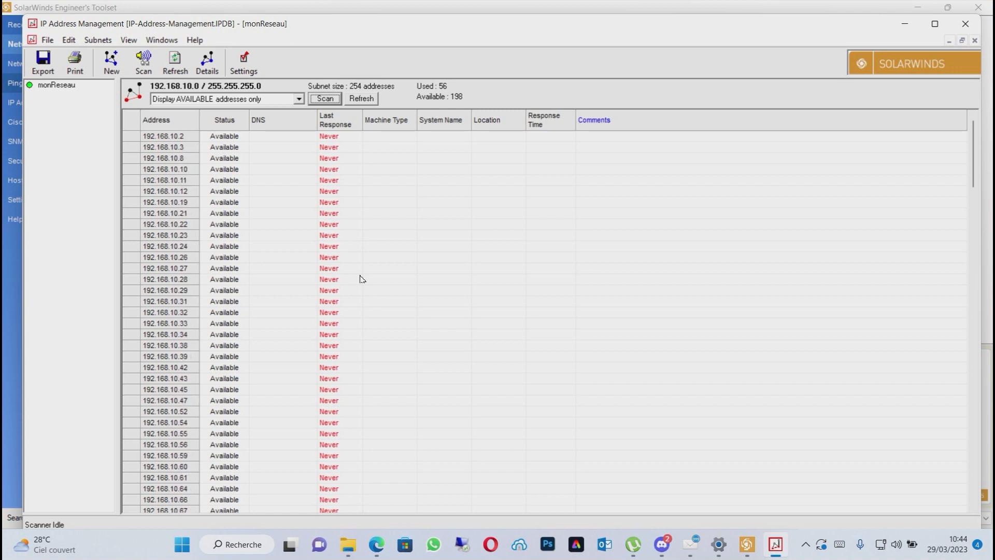